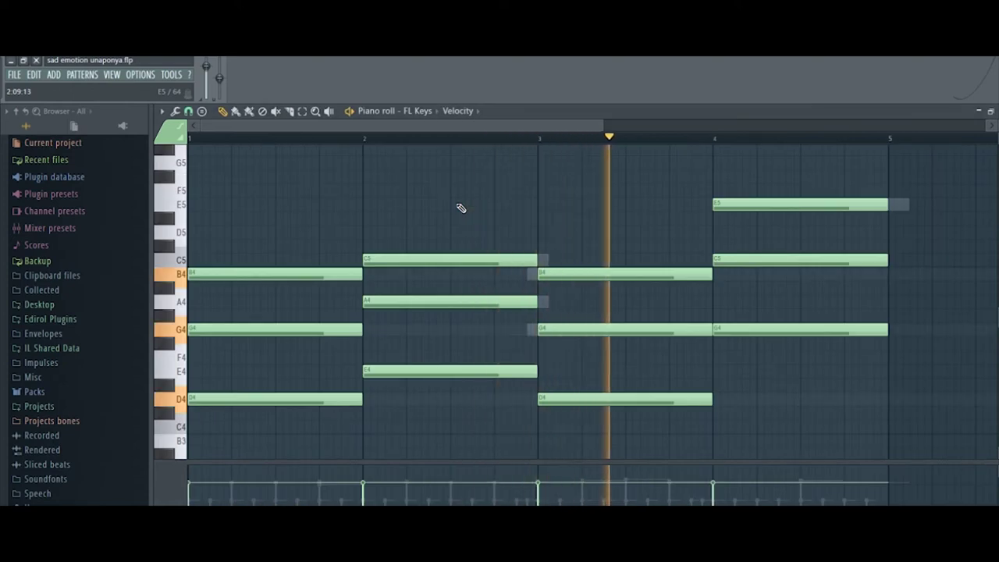
- Solo the FL Keys channel, play the pattern and open the channel's notes in the piano roll
key("F6")
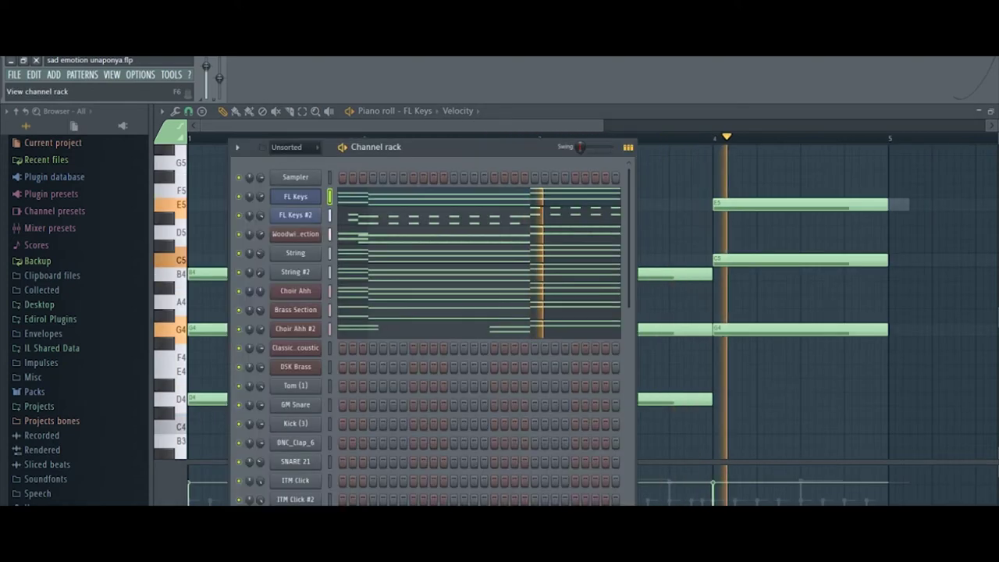
right_click(238, 197)
left_click(254, 204)
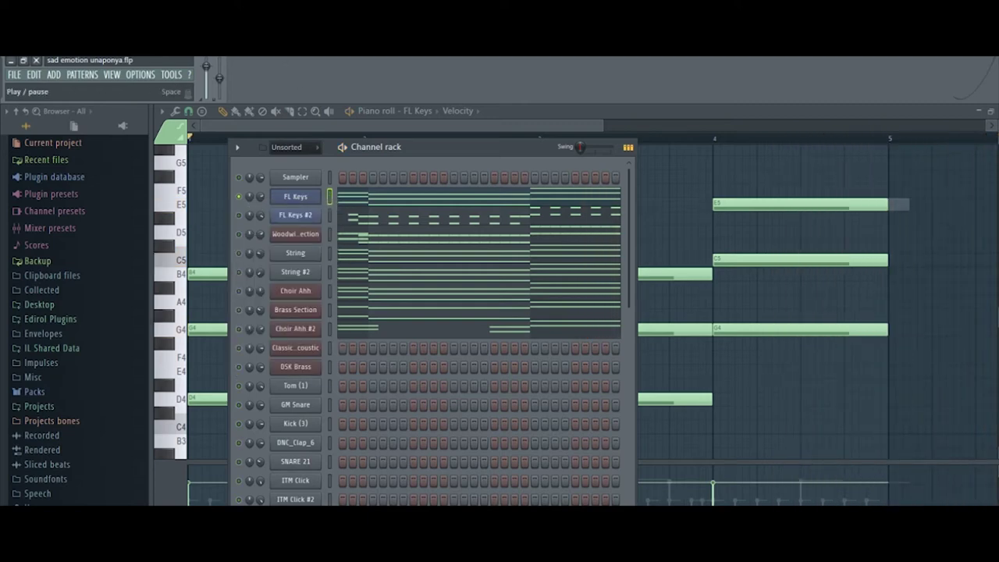
key("space")
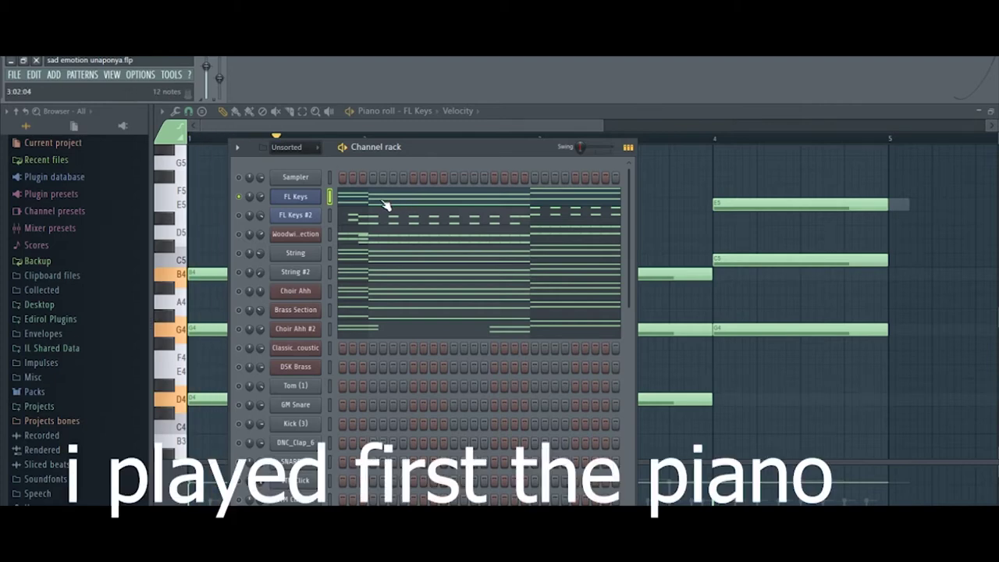
left_click(384, 204)
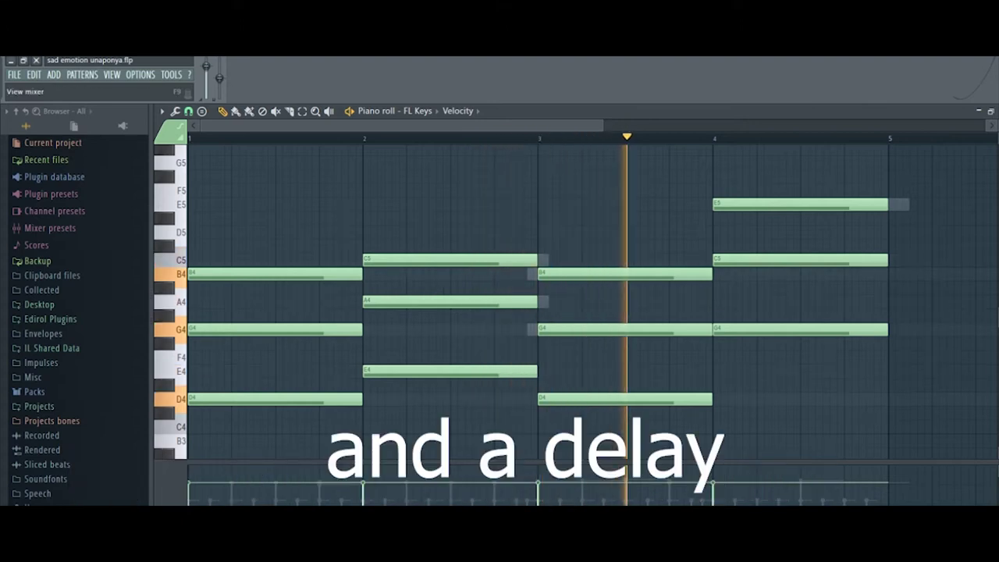
- Open the Fruity delay 2 and Fruity Reeverb 2 effects on the FL Keys mixer track to inspect their settings
key("F9")
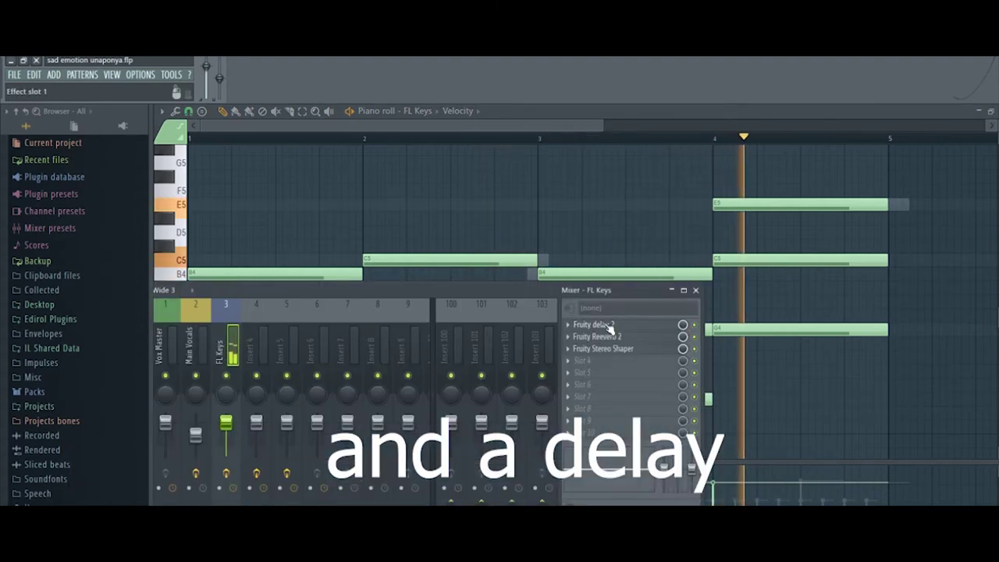
left_click(608, 325)
left_click(617, 337)
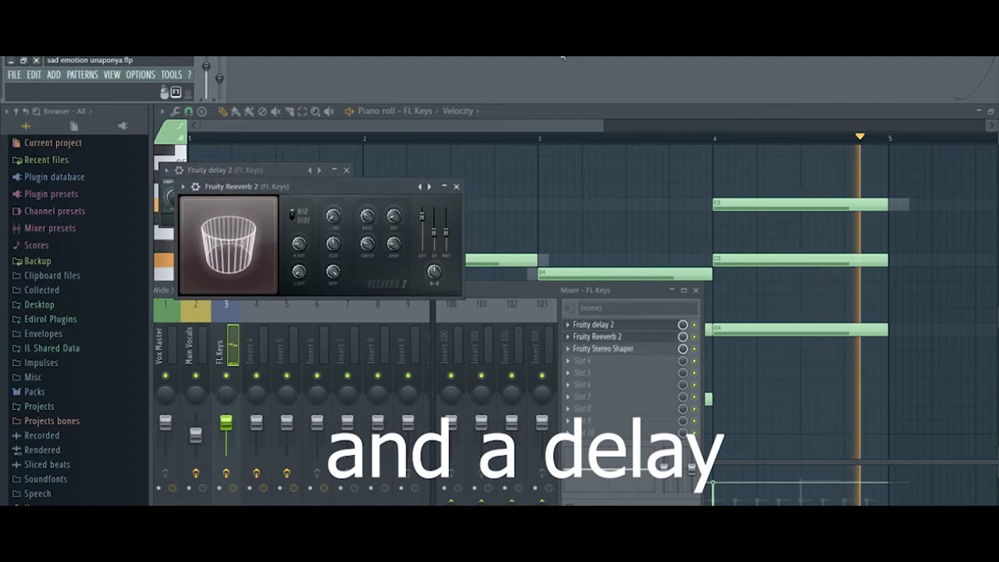
- Solo the FL Keys #2 channel and open its notes in the piano roll
key("F6")
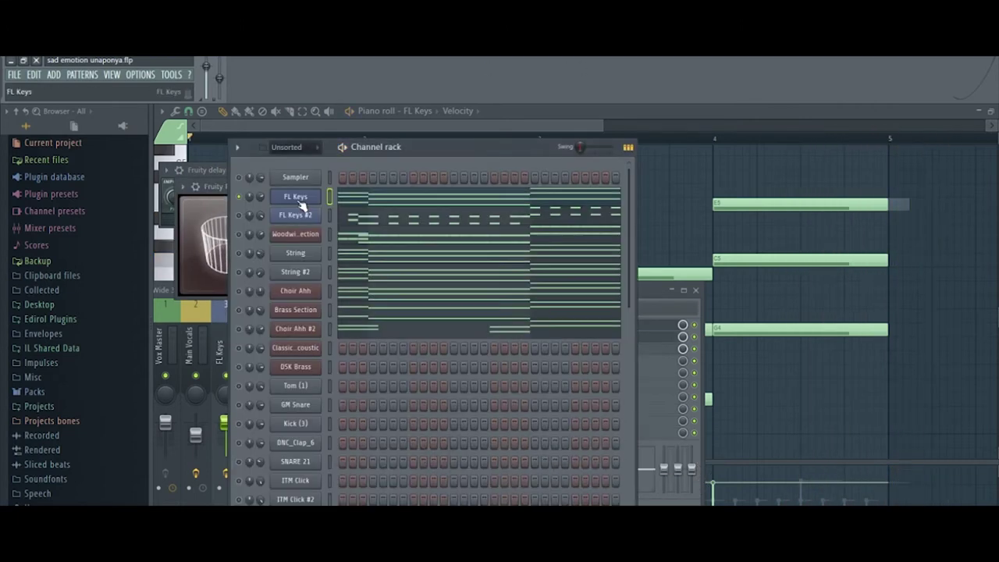
right_click(236, 221)
left_click(258, 228)
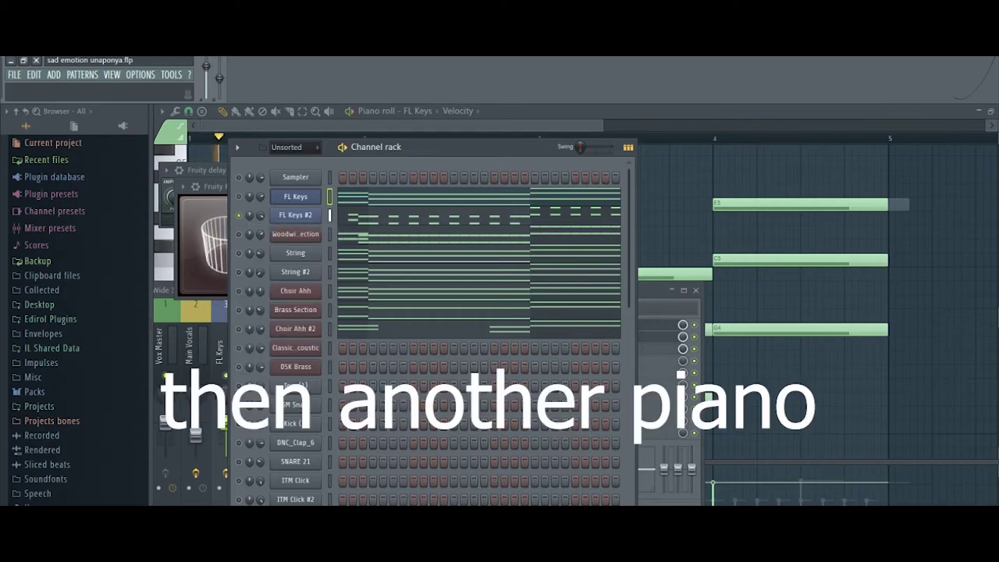
left_click(406, 219)
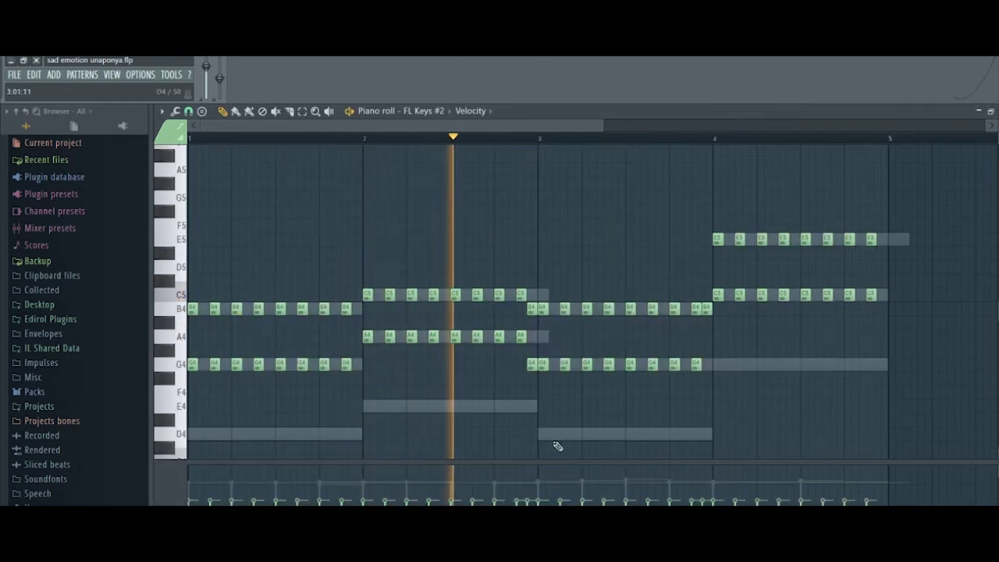
- Inspect Fruity delay 2 on the FL Keys mixer track and return to the playlist
key("F9")
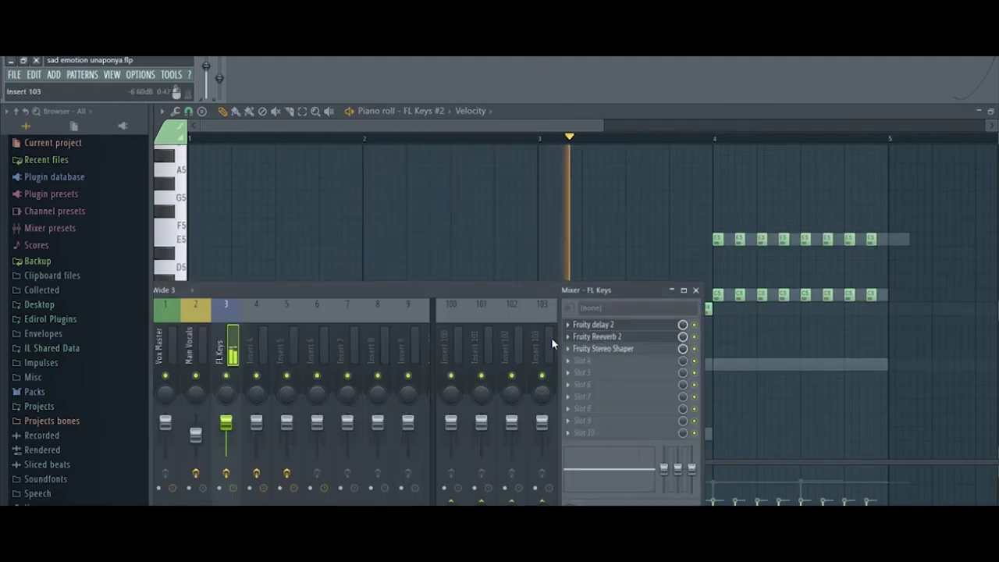
left_click(601, 325)
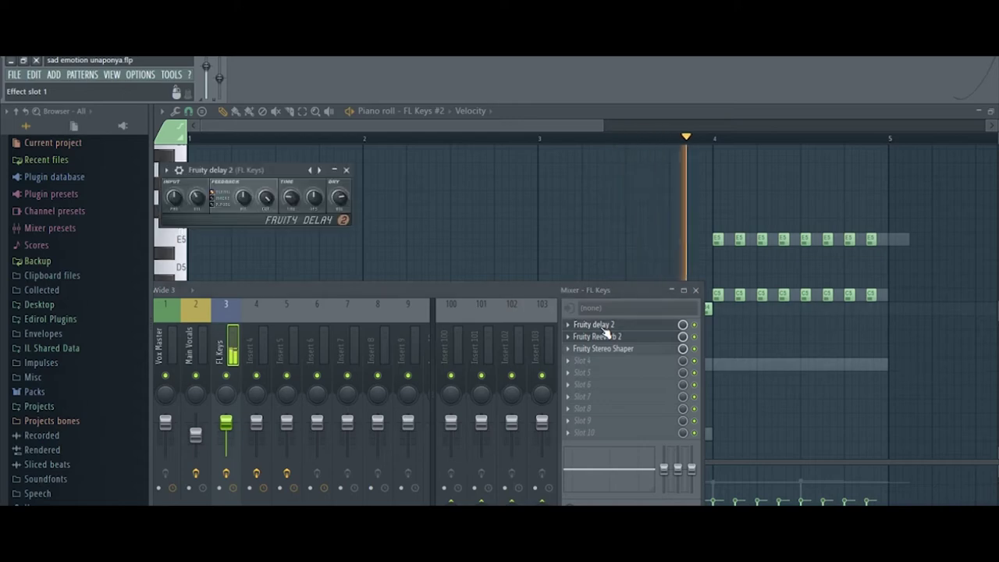
key("F5")
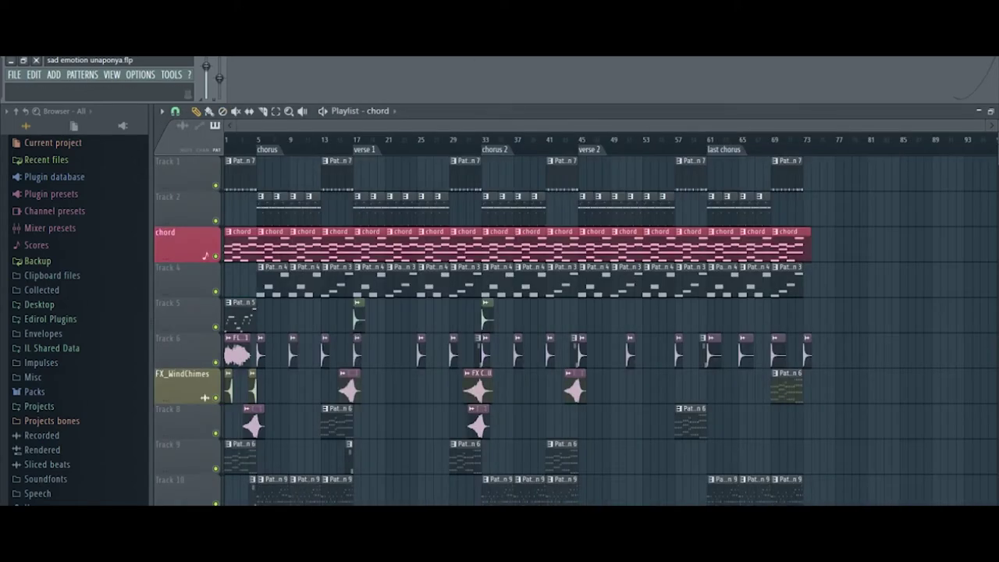
- Solo the Woodwind Section channel, examine its notes in the piano roll, and stop playback
key("F6")
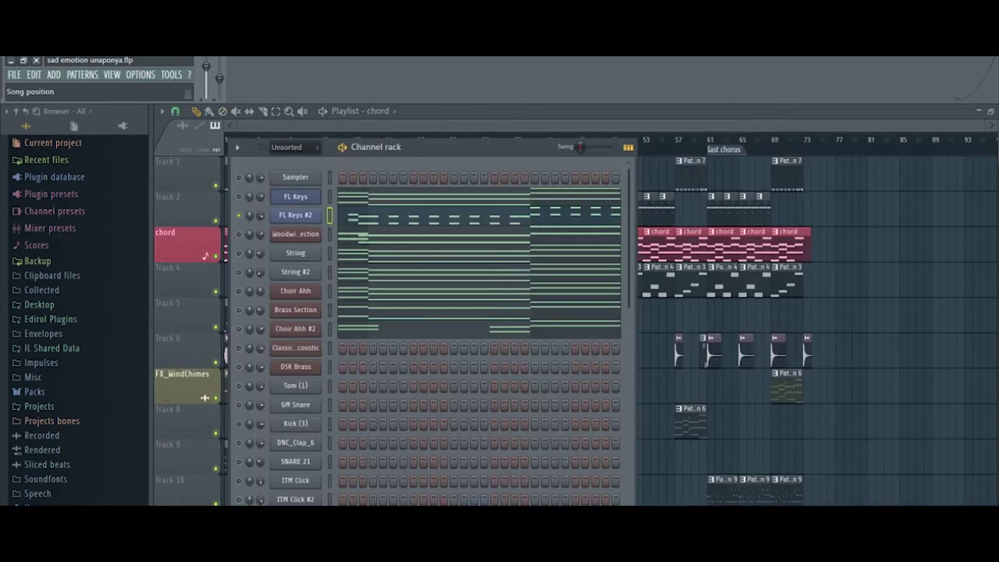
right_click(239, 234)
left_click(257, 240)
left_click(361, 246)
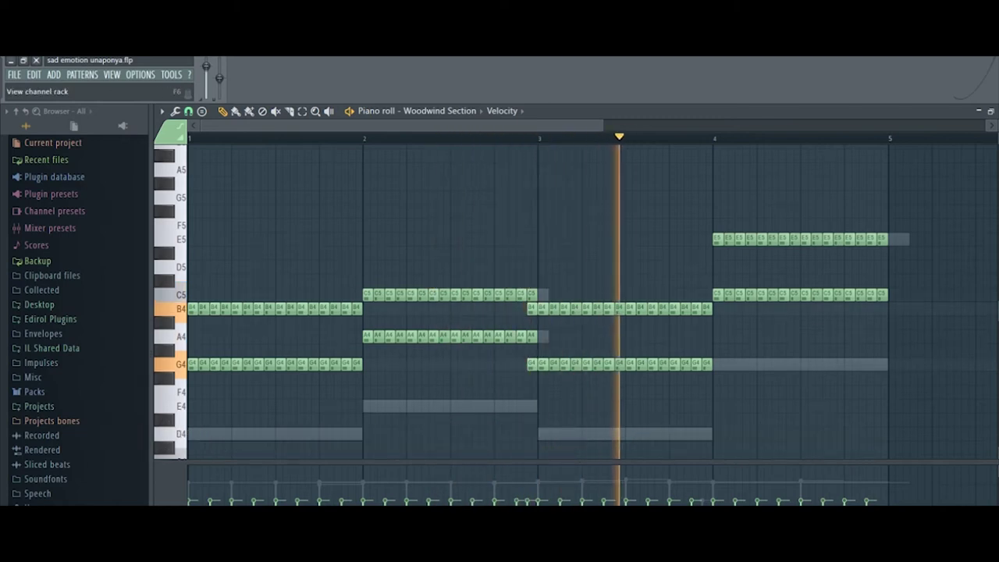
key("F6")
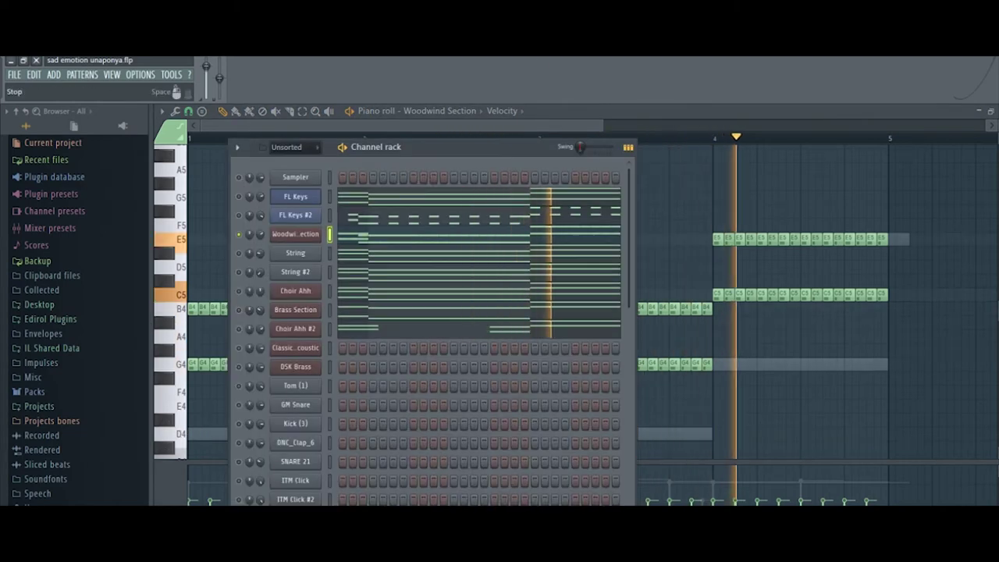
key("space")
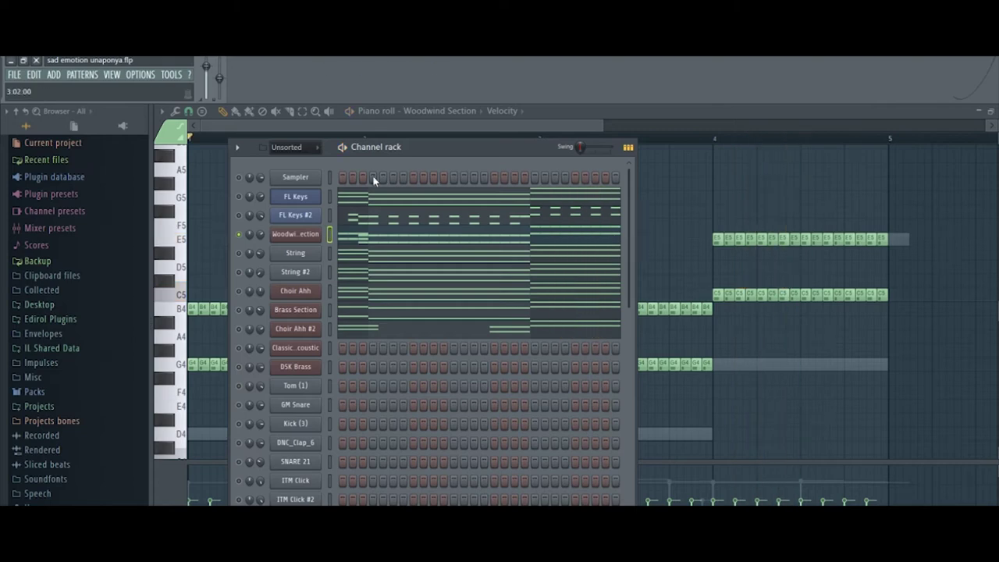
- Solo the String channel, inspect its sample settings, and audition its part in the pattern
right_click(241, 260)
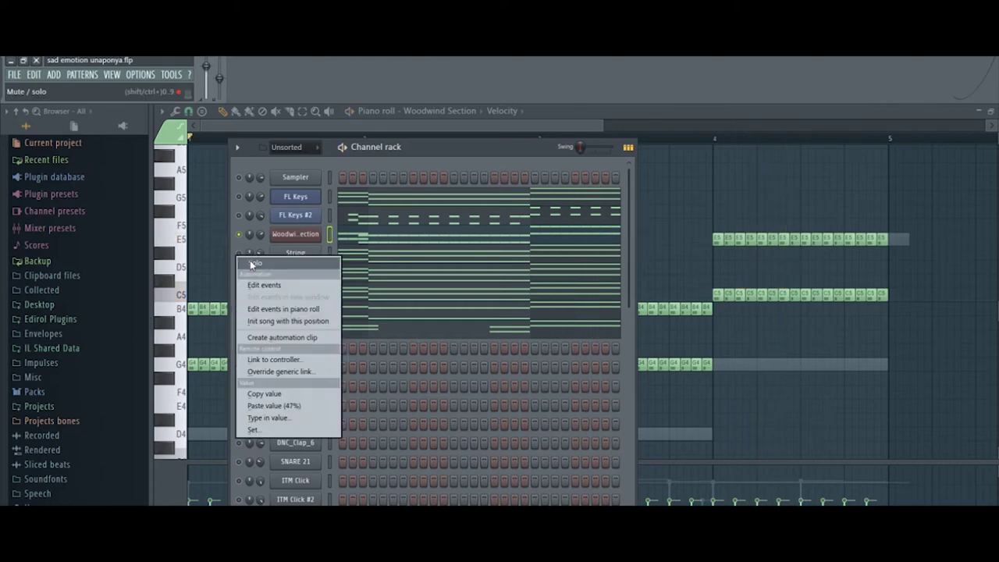
left_click(278, 263)
left_click(296, 254)
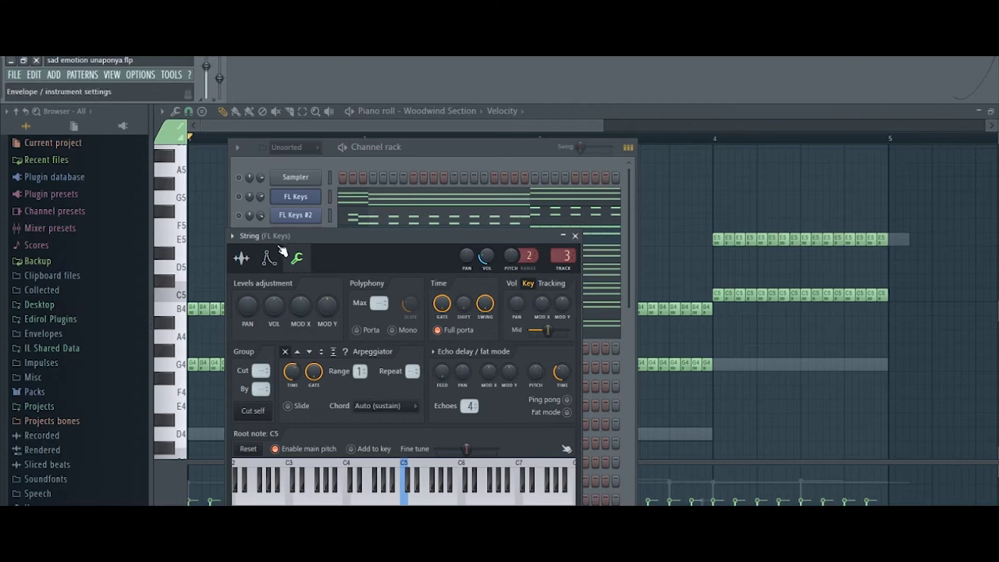
left_click(250, 257)
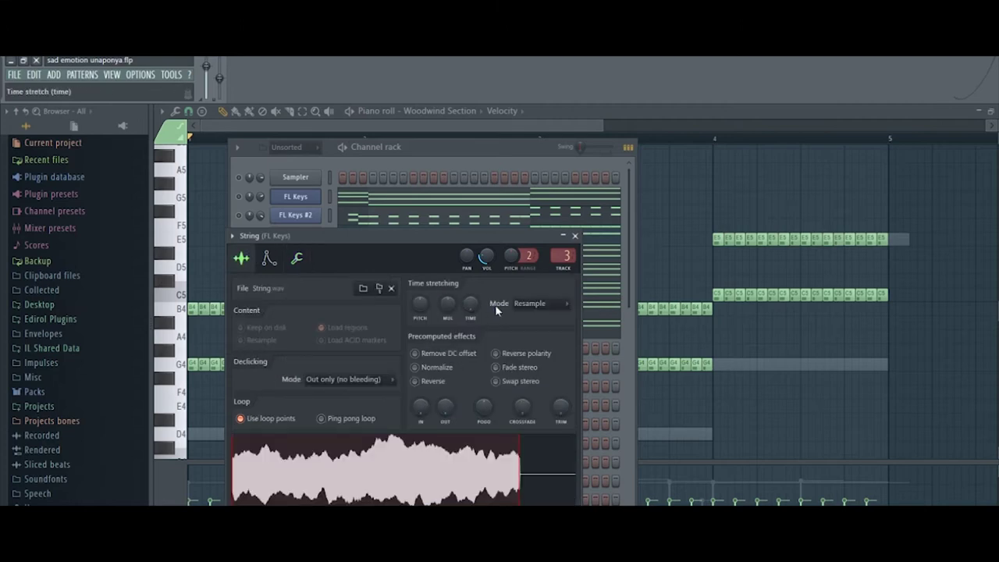
left_click(576, 236)
key("space")
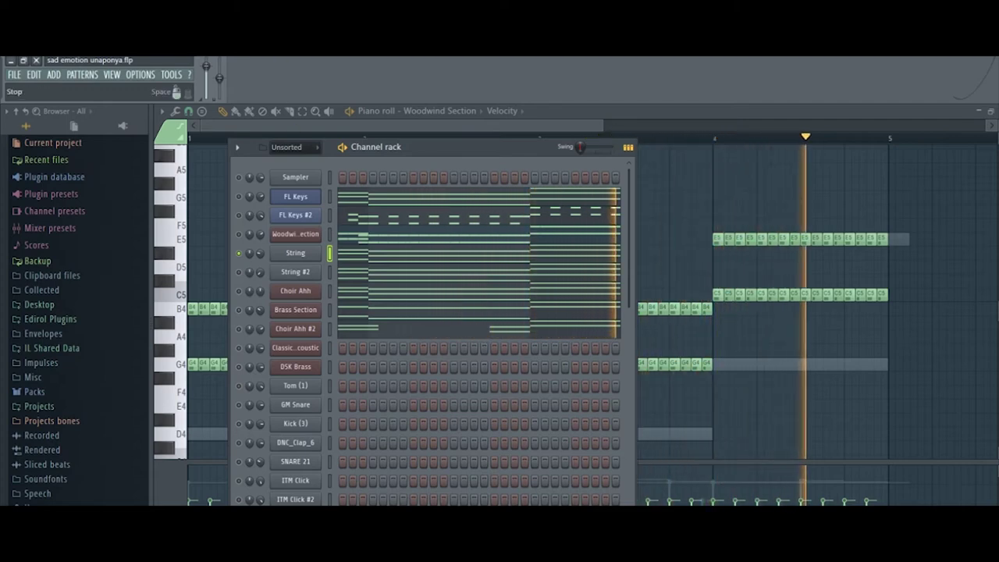
key("space")
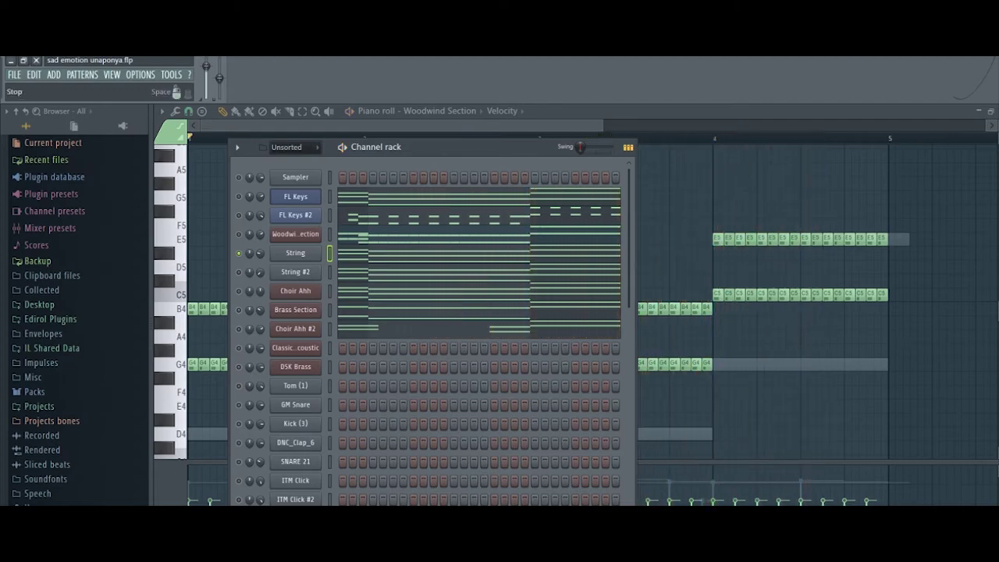
- Solo the Choir Ahh channel and play the pattern to hear its part
right_click(245, 291)
left_click(258, 295)
key("space")
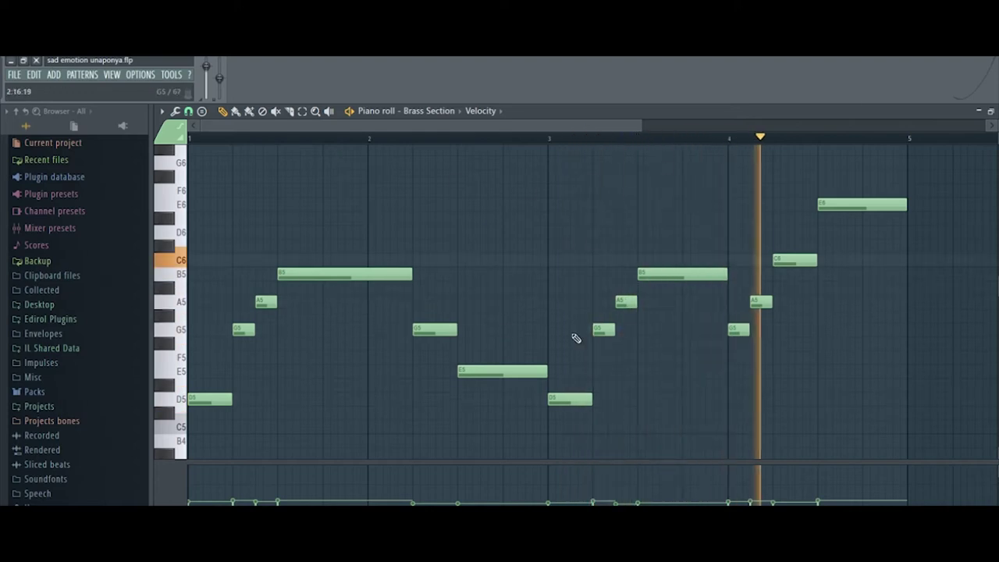
- Stop the Brass Section melody and inspect that channel's DirectWave instrument
key("F6")
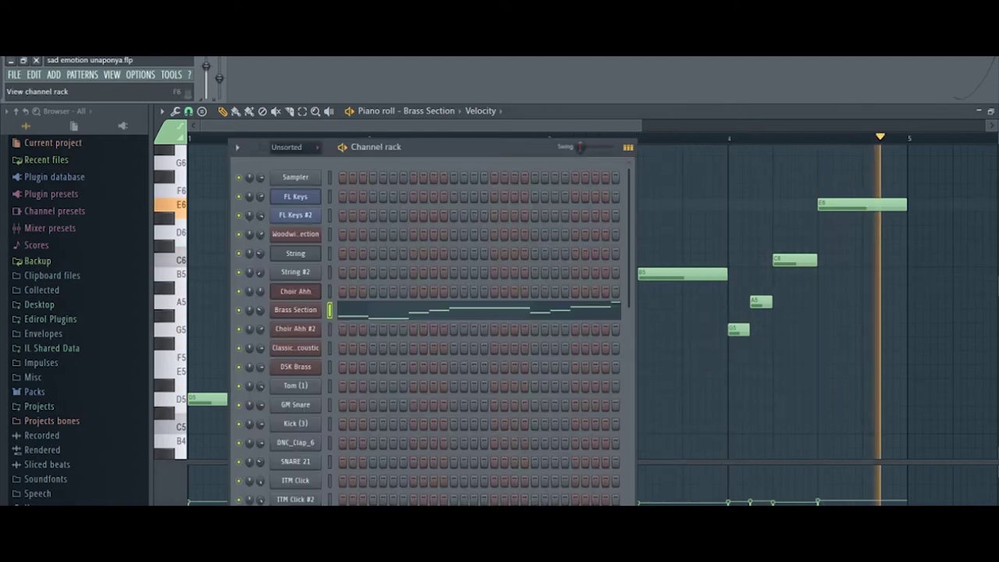
key("space")
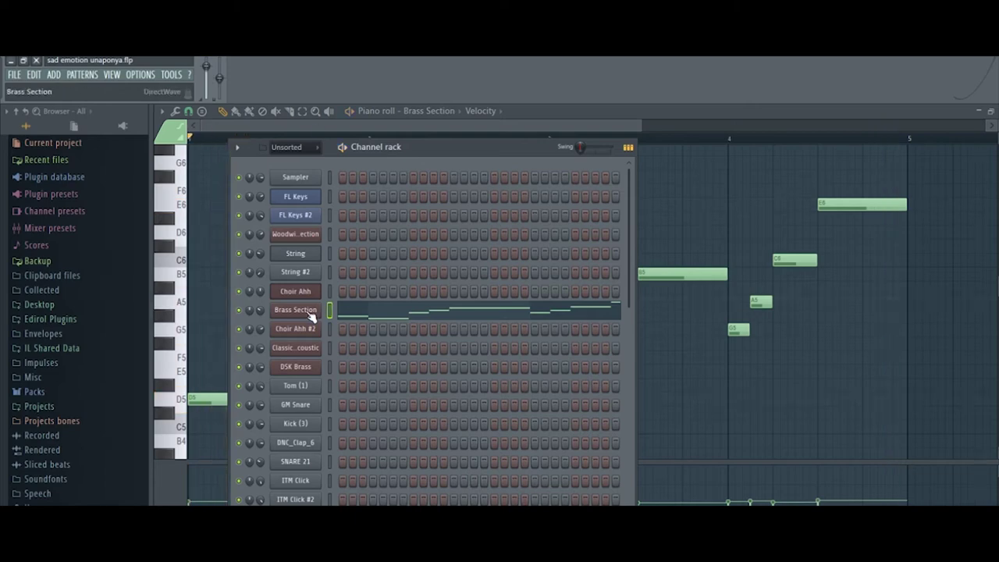
left_click(301, 313)
left_click(301, 170)
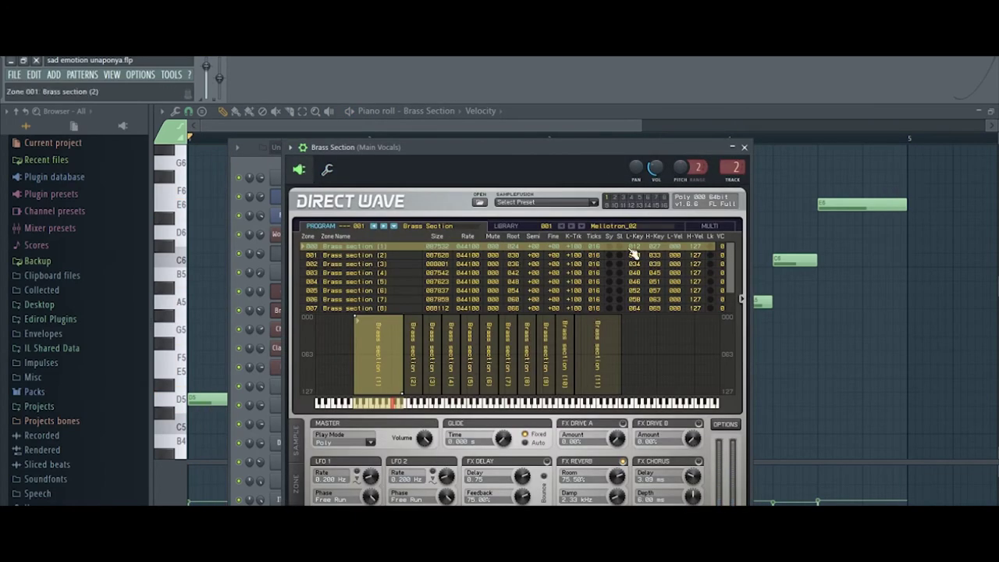
left_click(745, 148)
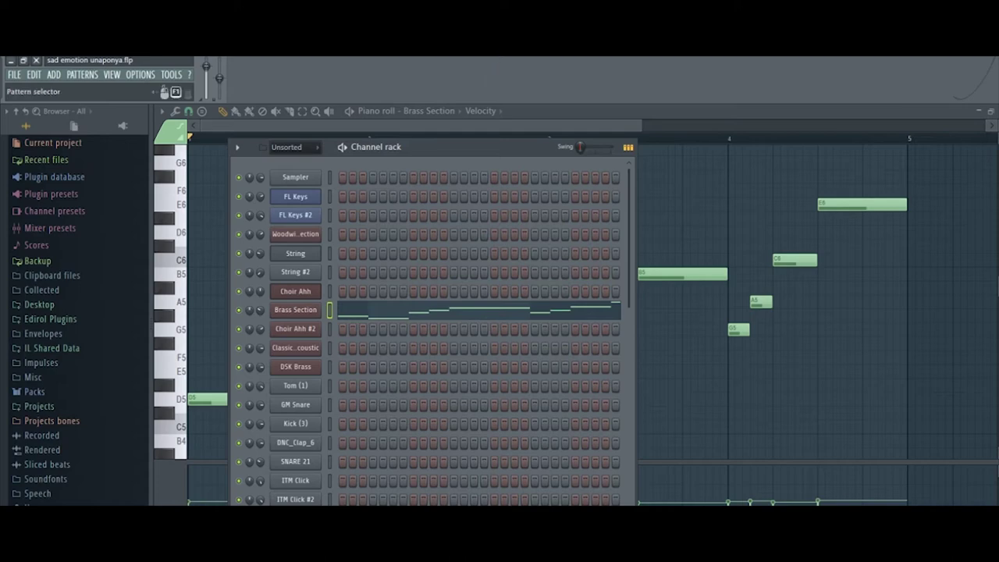
- Switch to the next pattern, examine the Classical Acoustic notes in the piano roll, and check the mixer
key("KP_Add")
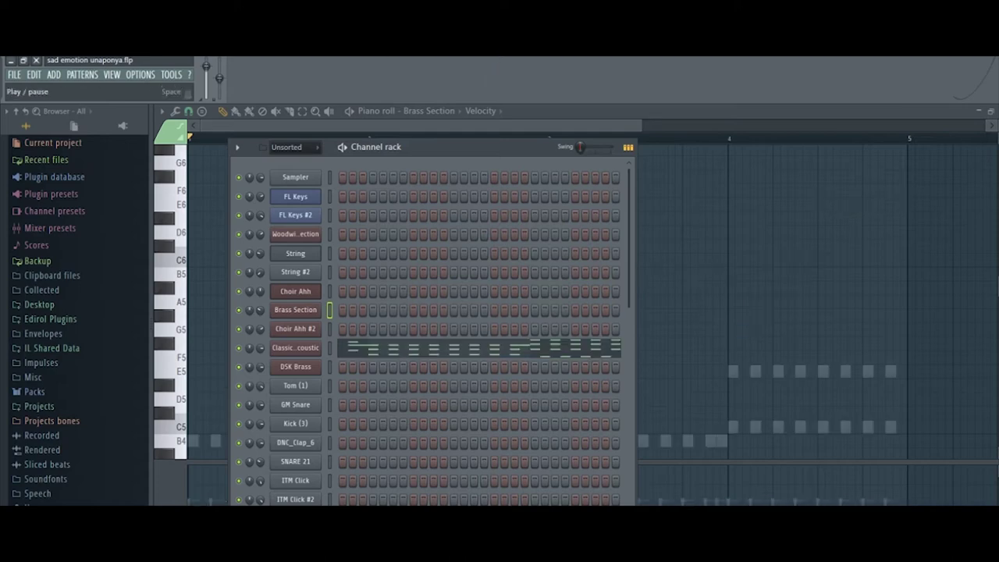
left_click(393, 348)
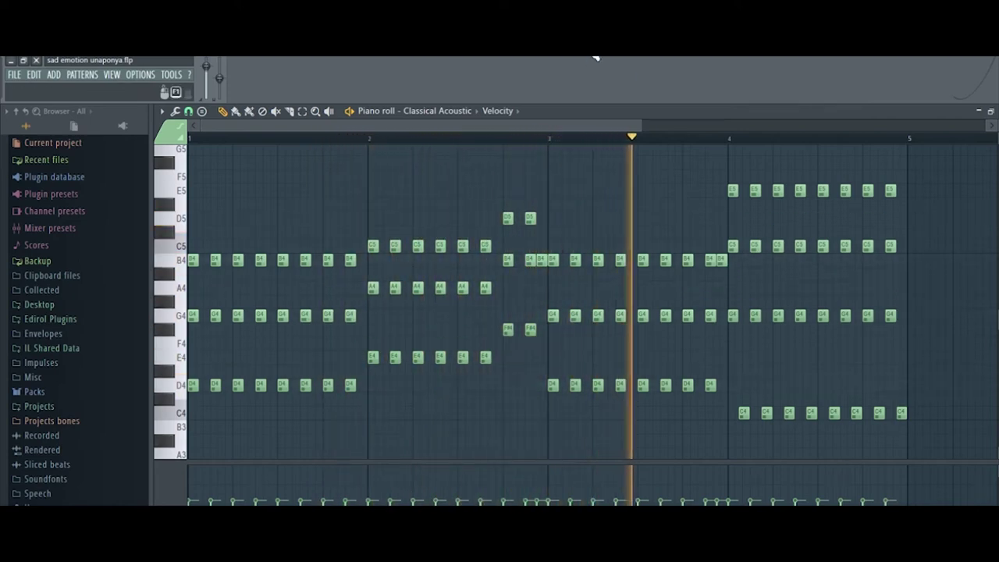
key("F9")
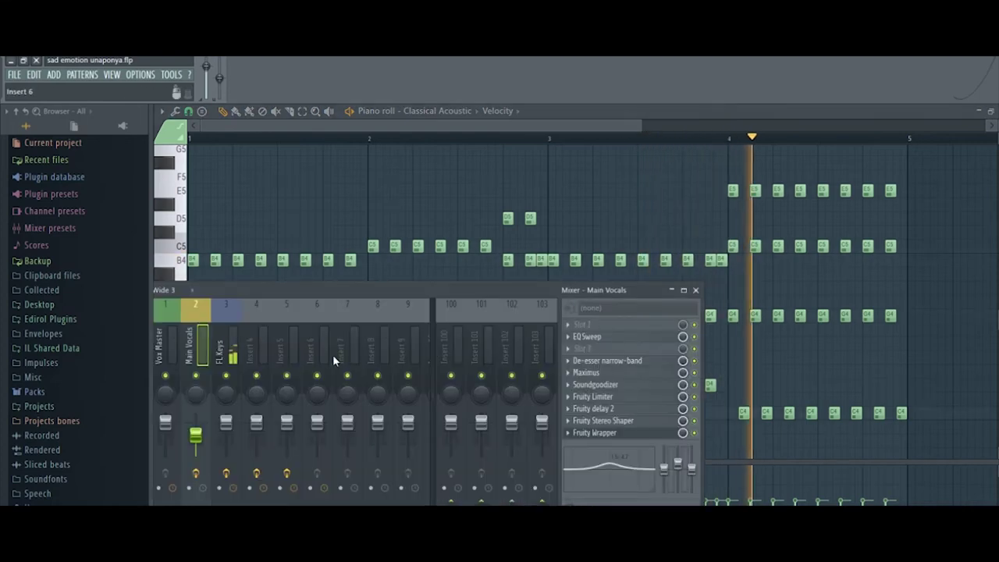
left_click(695, 290)
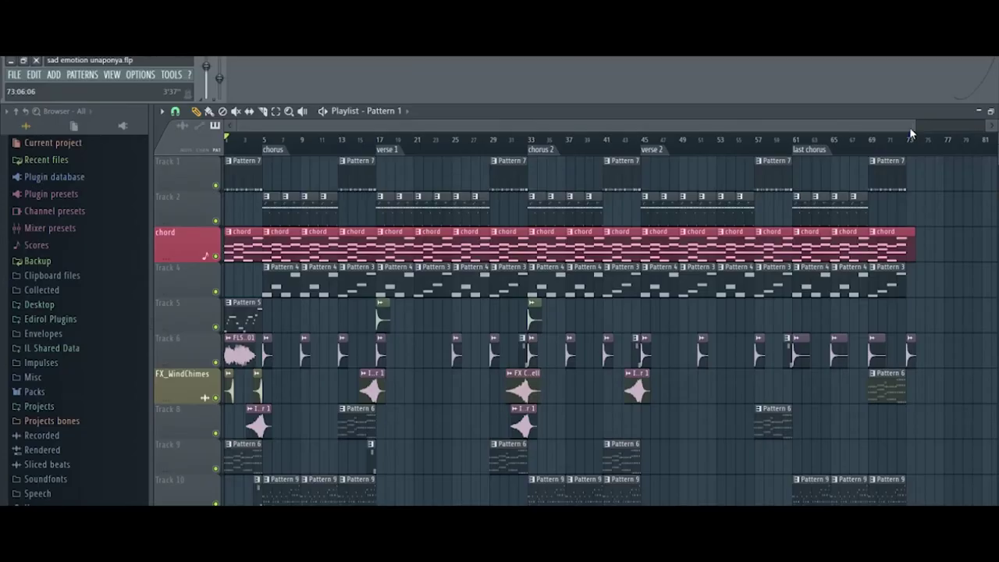
- Play the full arrangement in the playlist and move playback to the start of the last chorus
mouse_move(912, 128)
left_mouse_down()
mouse_move(925, 128)
mouse_move(914, 127)
left_mouse_up()
key("space")
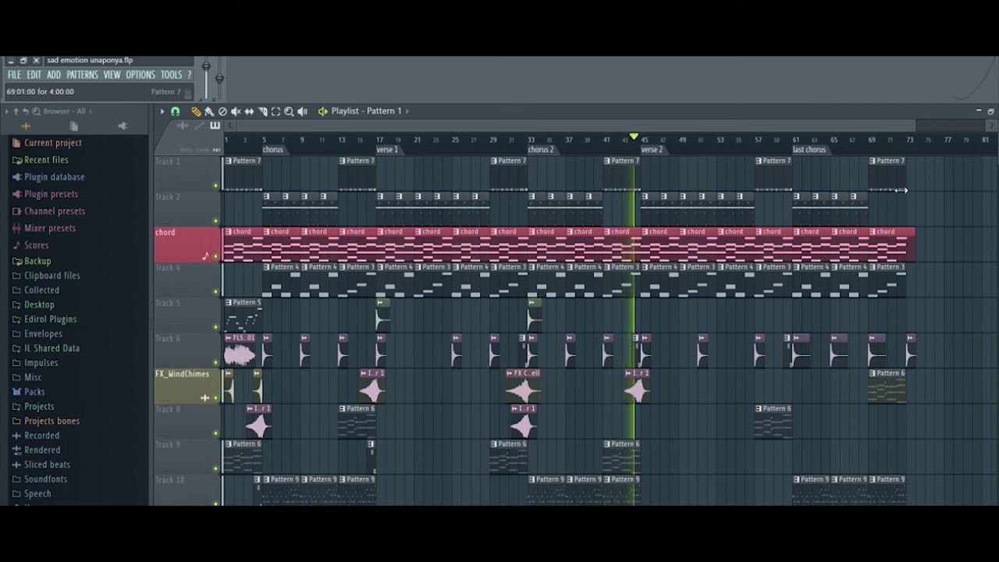
left_click_drag(914, 127, 969, 140)
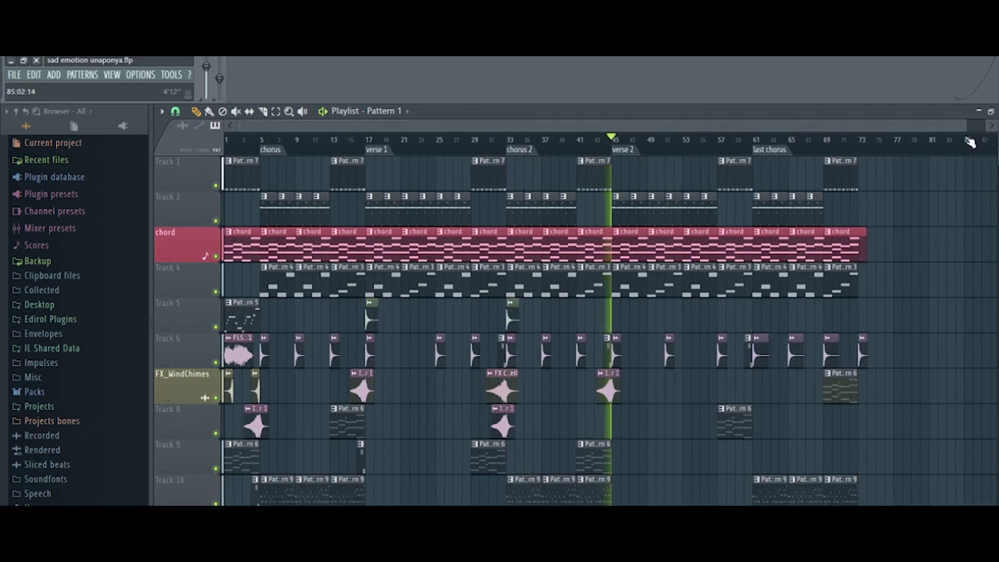
left_click(754, 139)
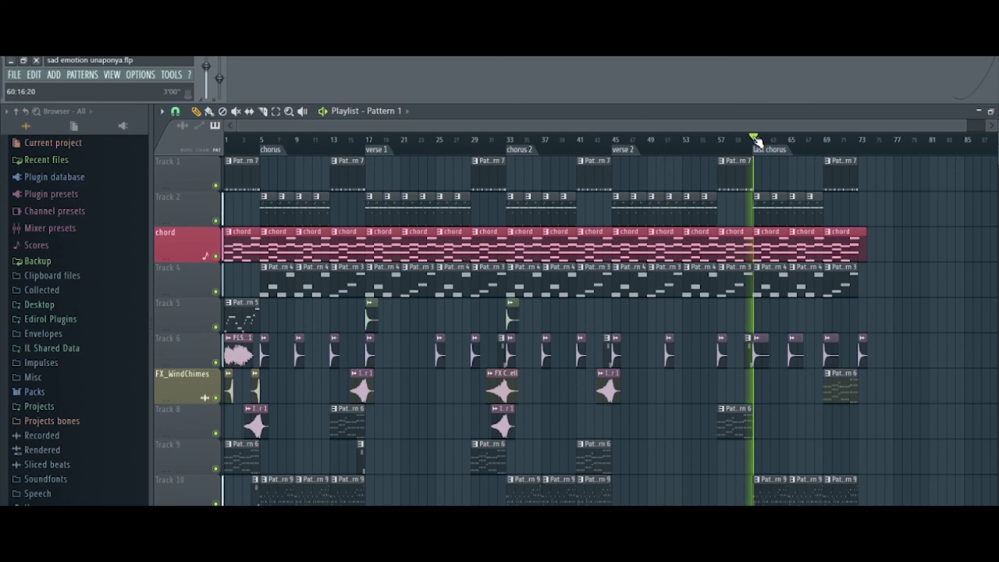